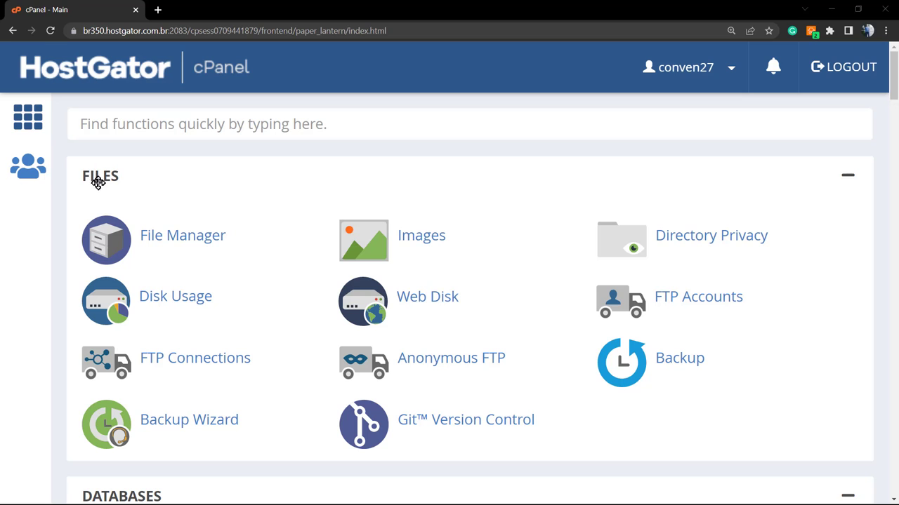
Step: Open Backup Wizard from the Files section and zoom the browser out two steps
scroll(129, 225, "down", 2)
scroll(129, 232, "down", 2)
scroll(132, 235, "down", 1)
scroll(154, 205, "down", 2)
scroll(294, 277, "up", 1)
scroll(266, 283, "up", 3)
scroll(260, 285, "up", 3)
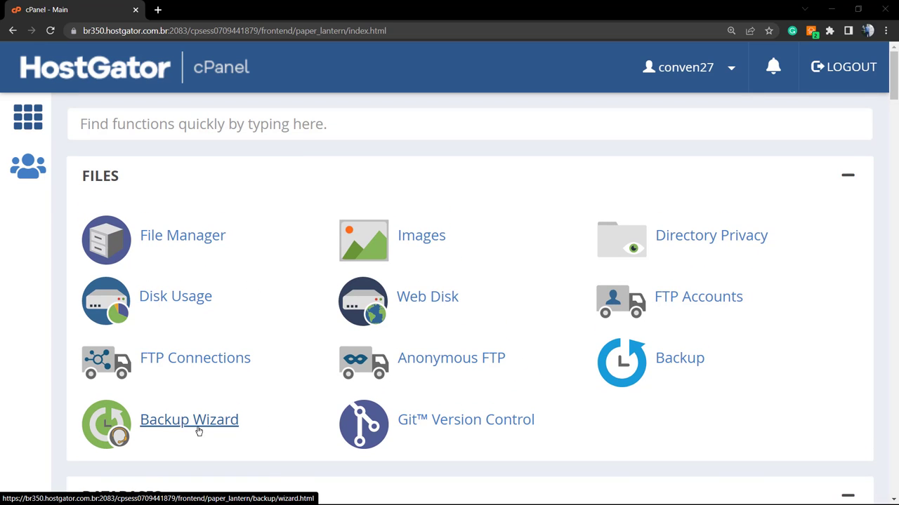
left_click(168, 430)
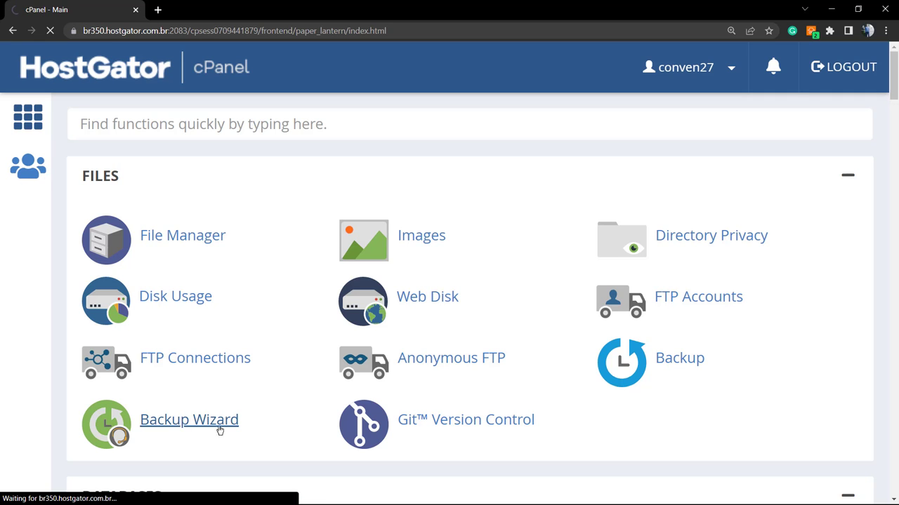
key("ctrl+minus")
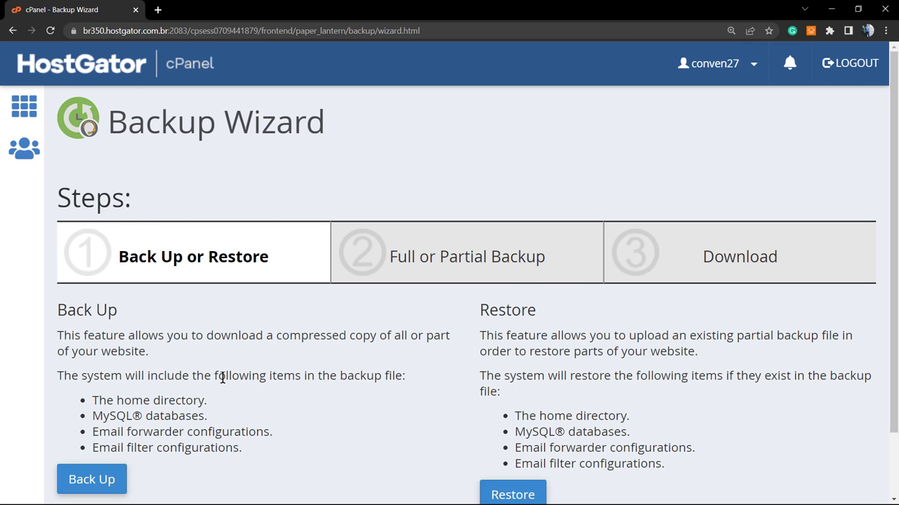
key("ctrl+minus")
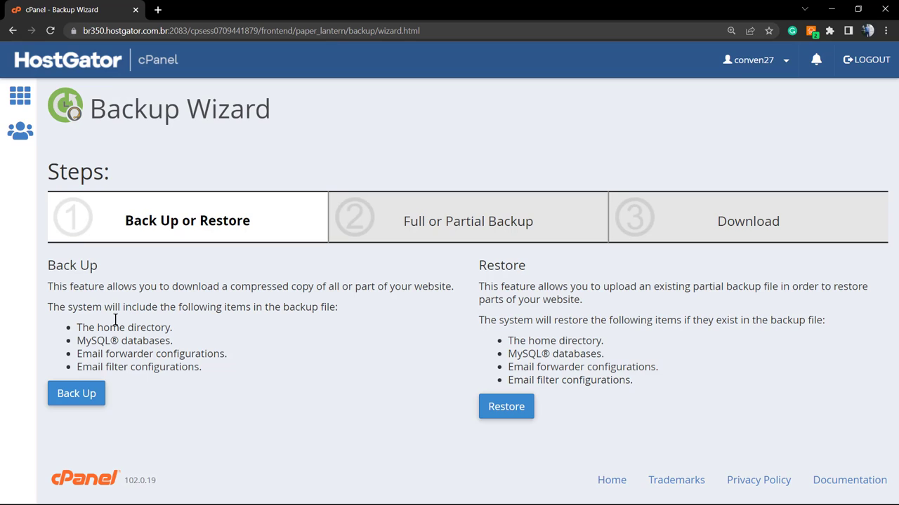
Step: Choose Back Up in the Backup Wizard to begin the backup path
left_click(83, 399)
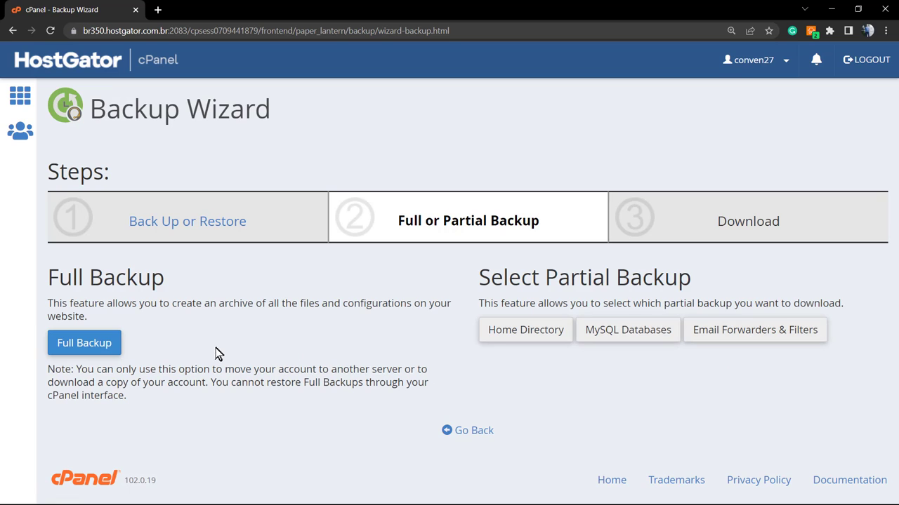
left_click(63, 351)
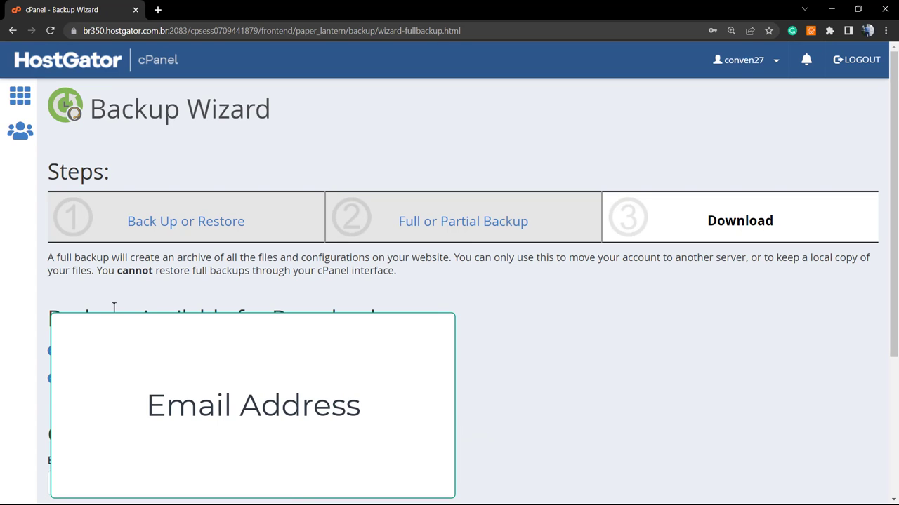
scroll(114, 307, "down", 1)
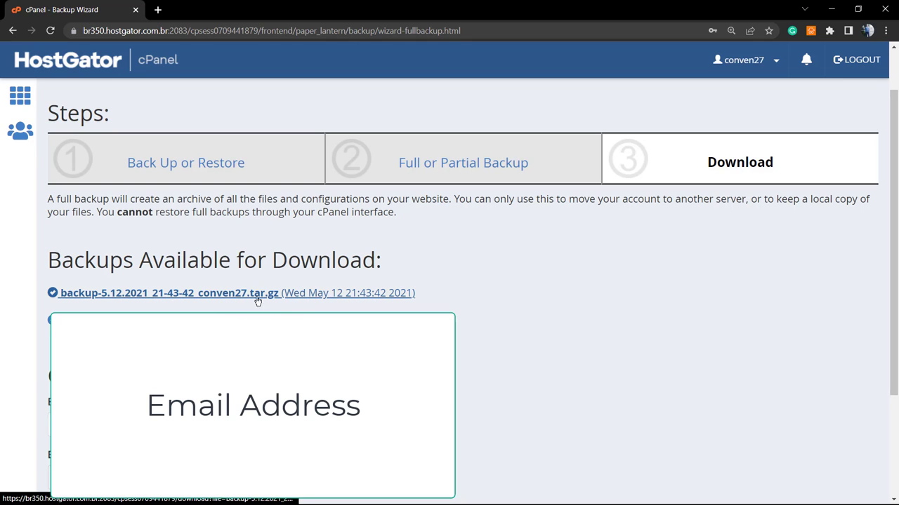
scroll(257, 307, "down", 1)
scroll(252, 309, "down", 1)
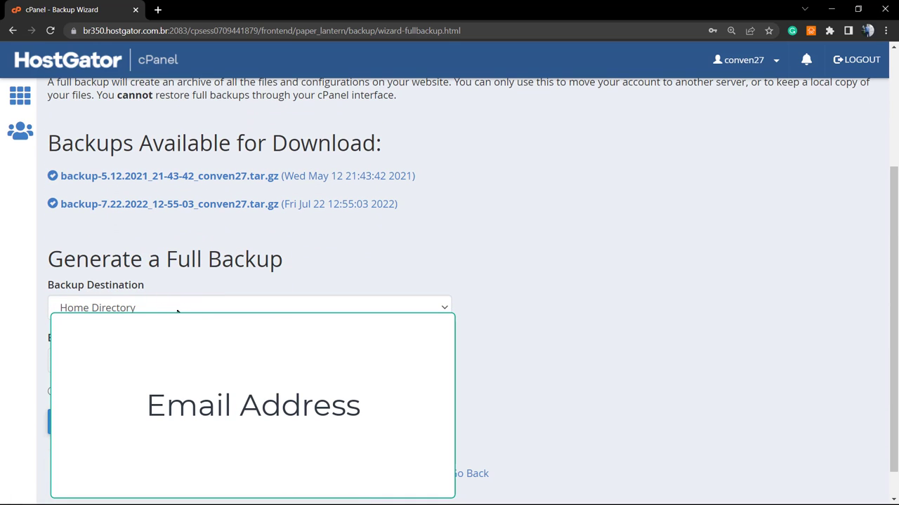
left_click(178, 312)
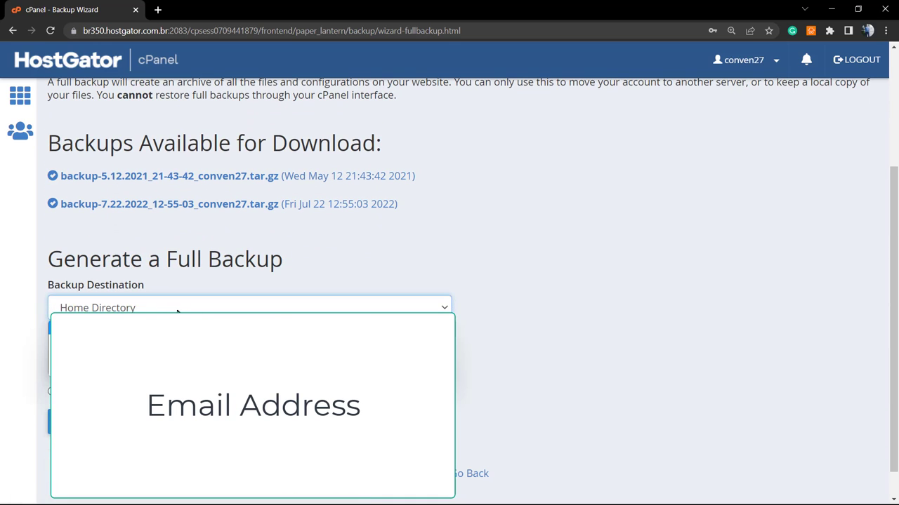
left_click(174, 312)
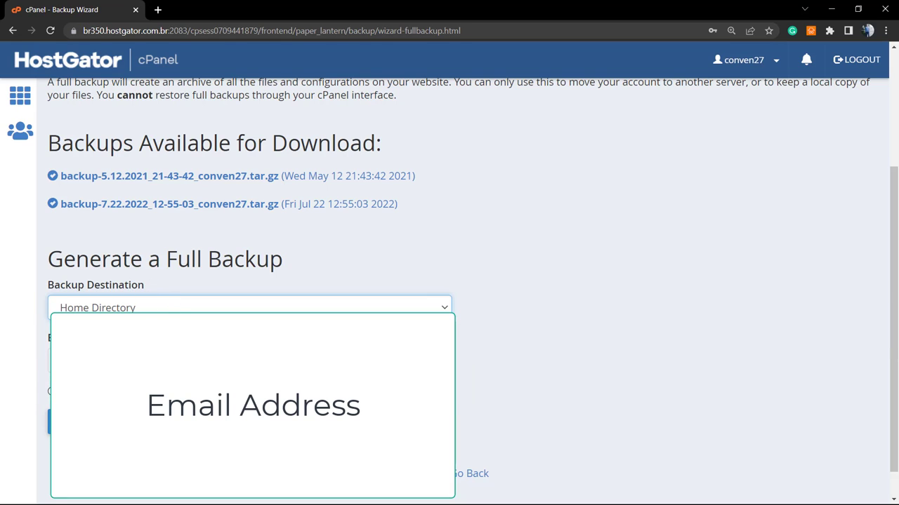
key("Tab")
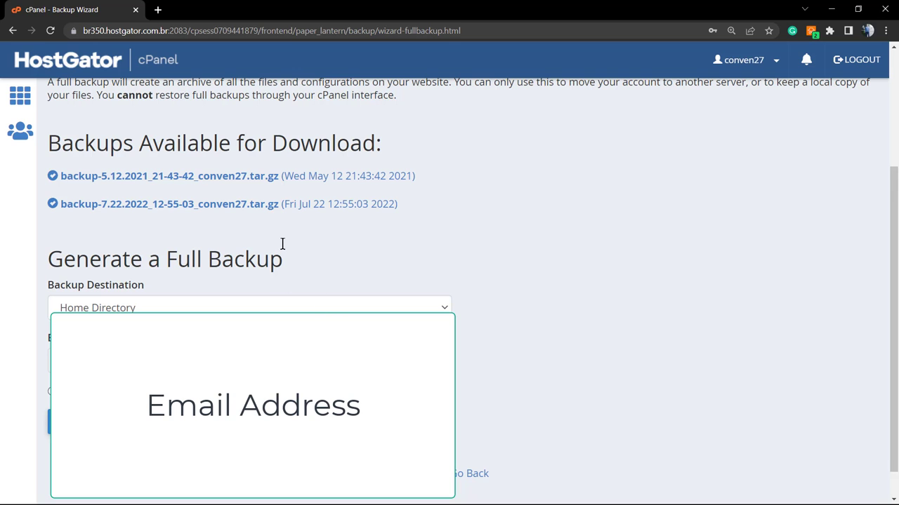
scroll(282, 244, "up", 3)
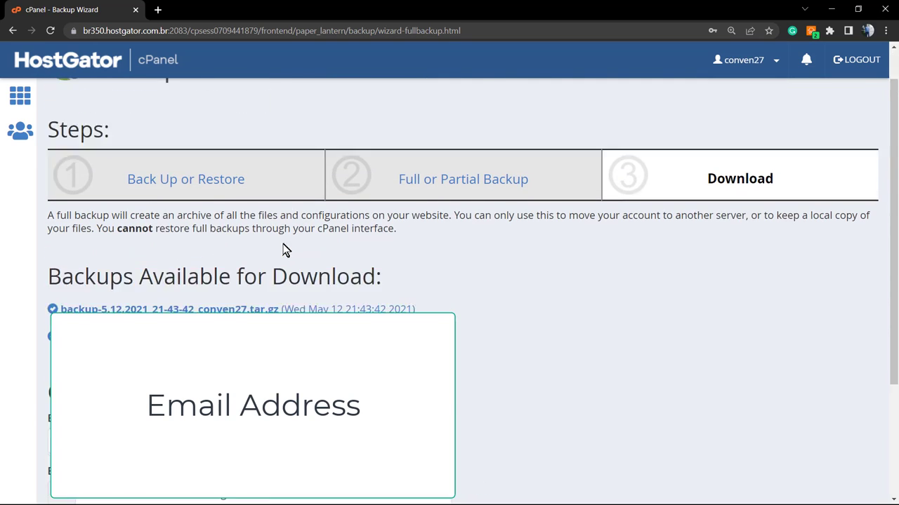
scroll(283, 249, "down", 3)
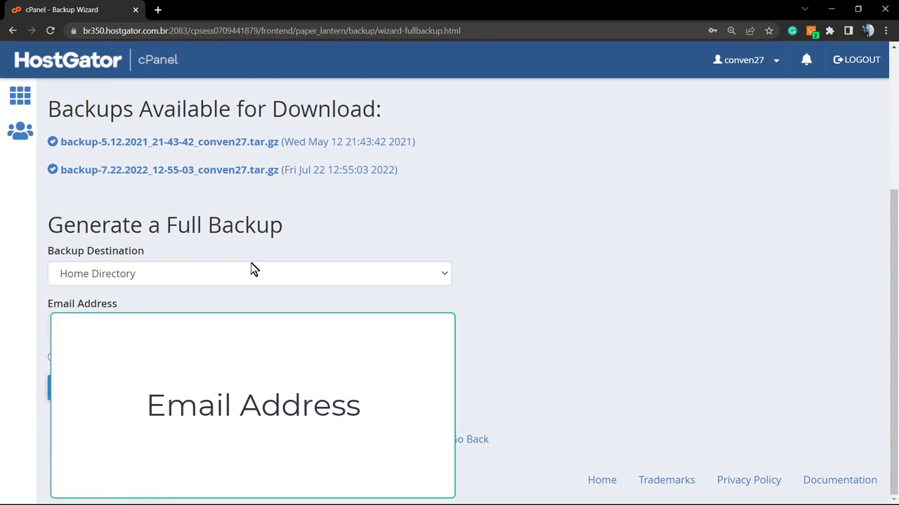
scroll(229, 287, "up", 3)
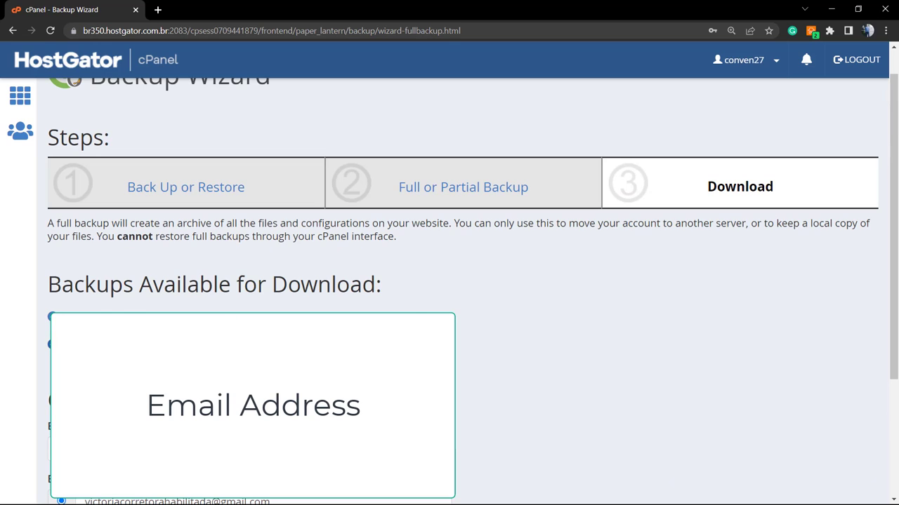
scroll(229, 287, "down", 2)
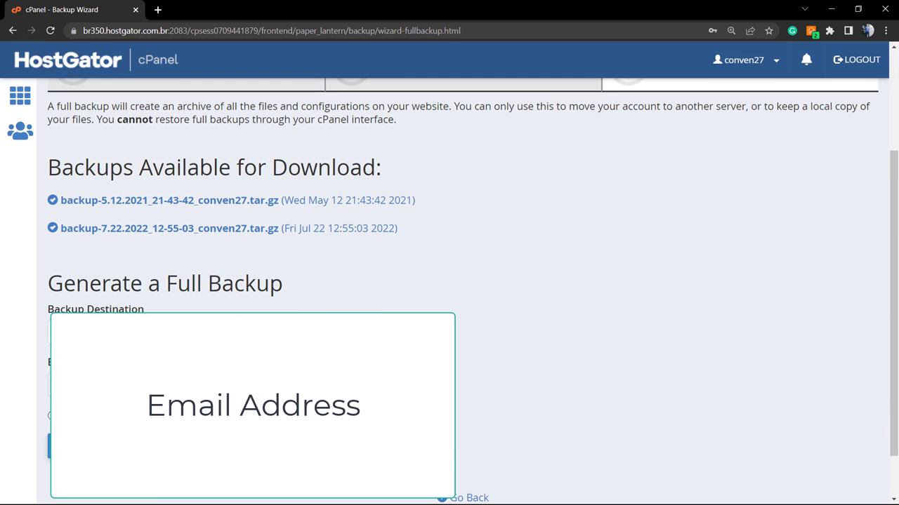
left_click(141, 331)
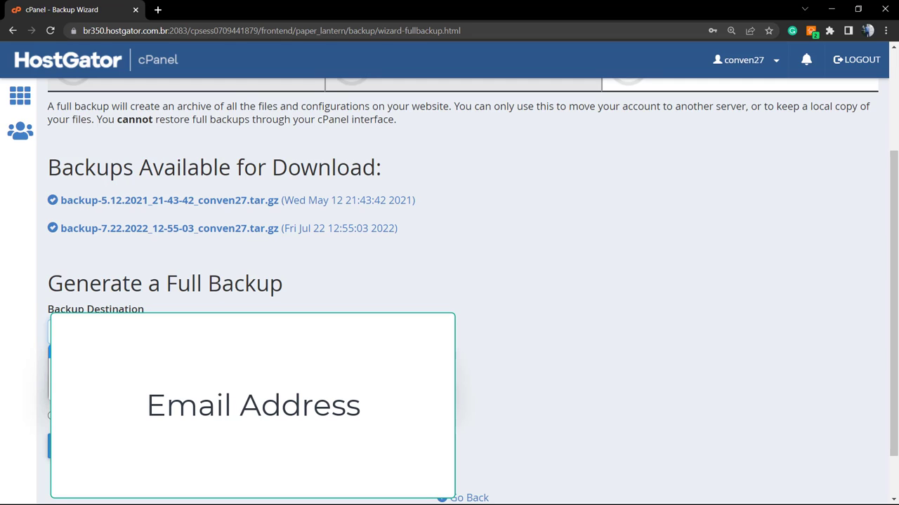
Step: Keep Home Directory as the destination and generate the full account backup
left_click(185, 279)
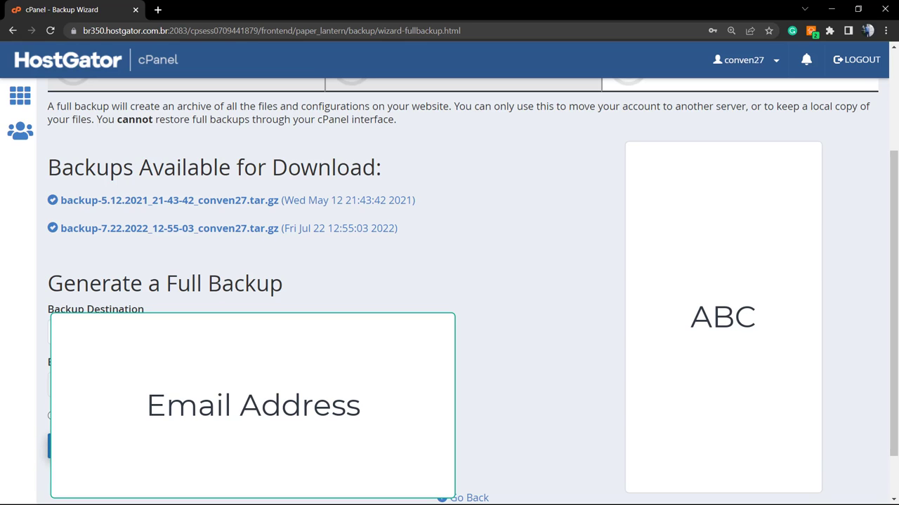
key("Return")
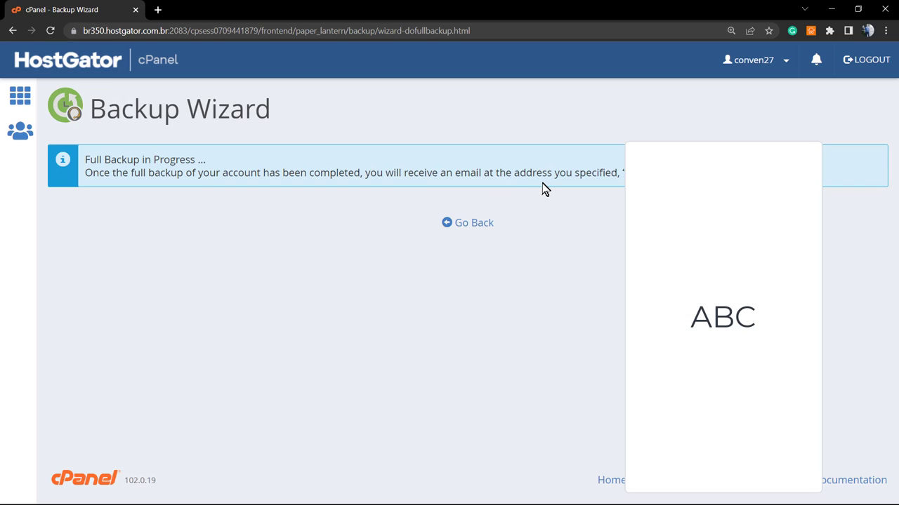
Step: Return to the cPanel home, zoom the browser in one step, and open Backup
left_click(21, 102)
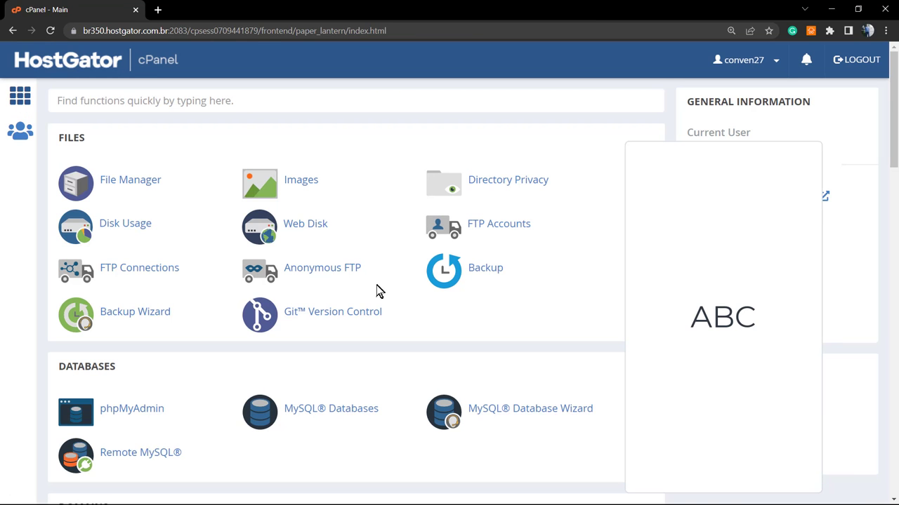
key("ctrl+plus")
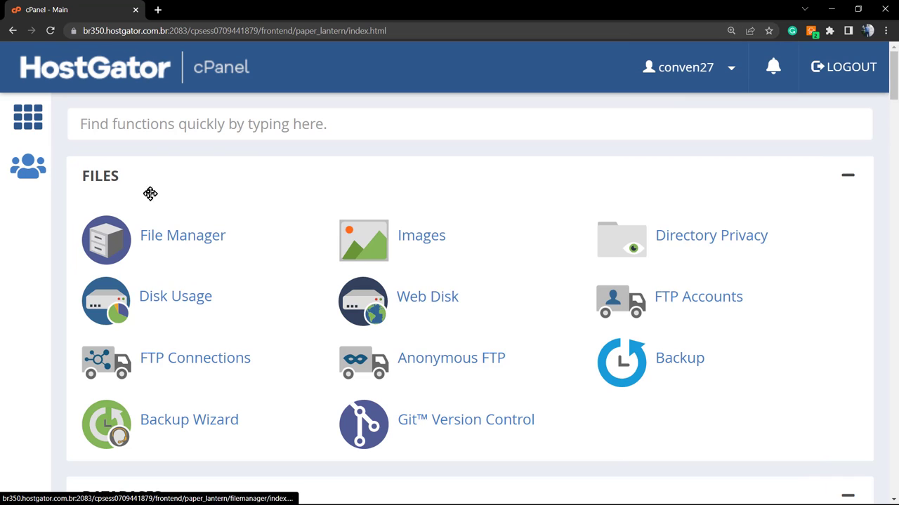
left_click(670, 367)
scroll(315, 309, "down", 1)
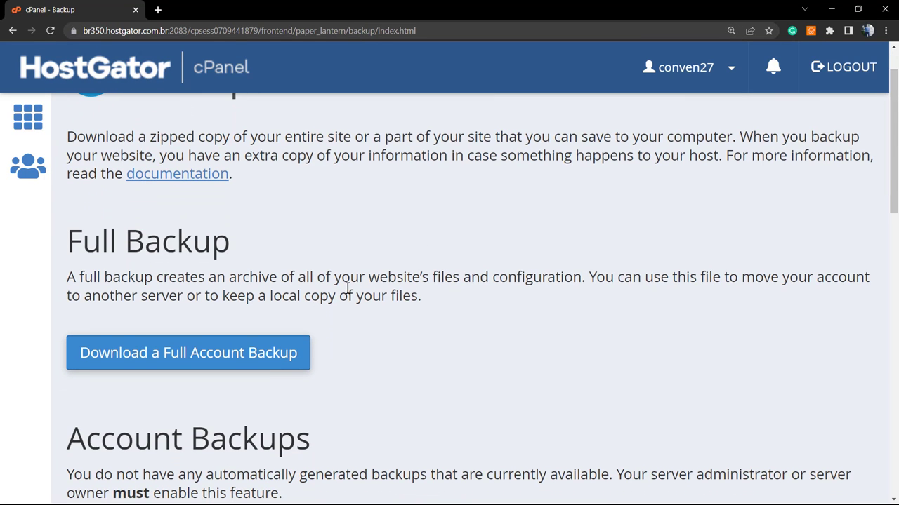
scroll(330, 289, "down", 1)
scroll(163, 298, "up", 2)
Step: Open Download a Full Account Backup and check until the July 23 backup is complete
left_click(222, 406)
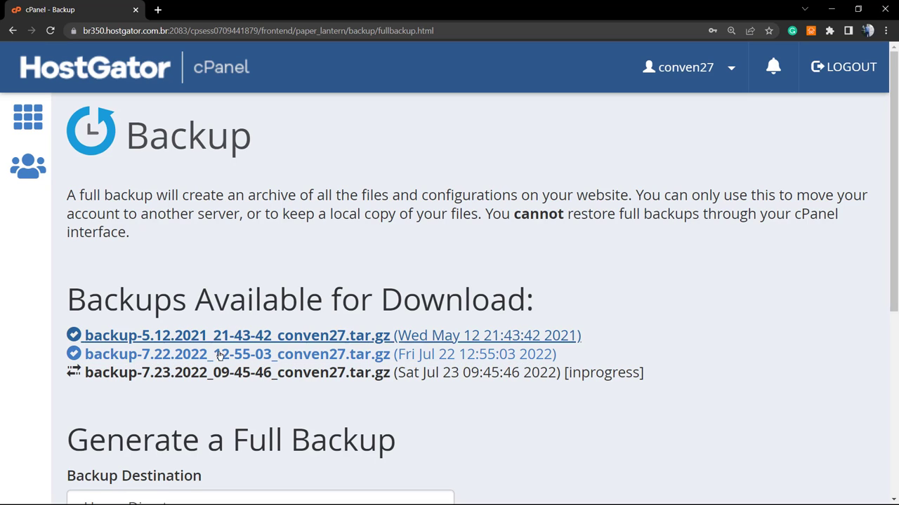
scroll(231, 335, "down", 1)
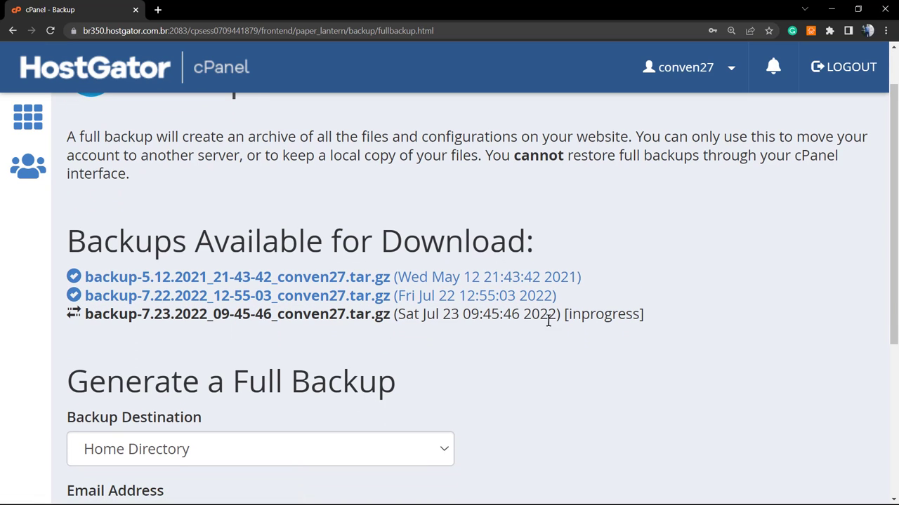
scroll(300, 315, "down", 2)
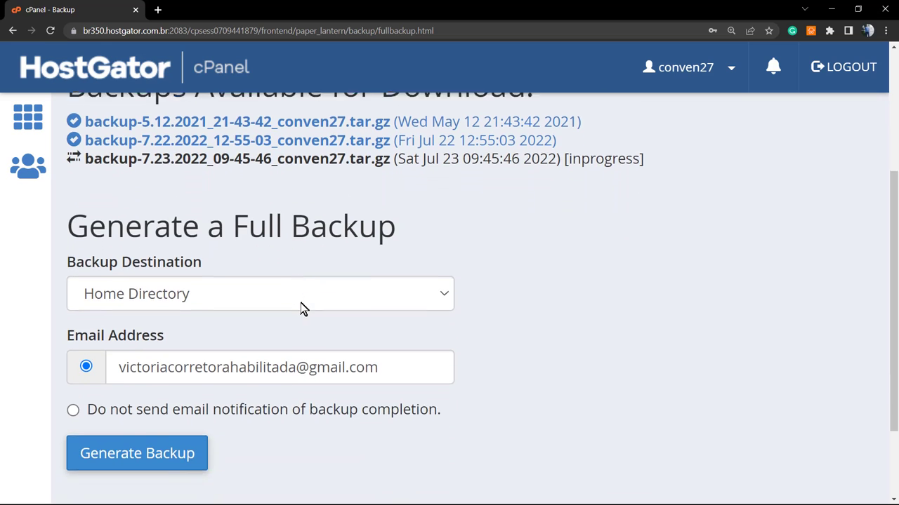
scroll(302, 309, "up", 1)
scroll(302, 309, "up", 2)
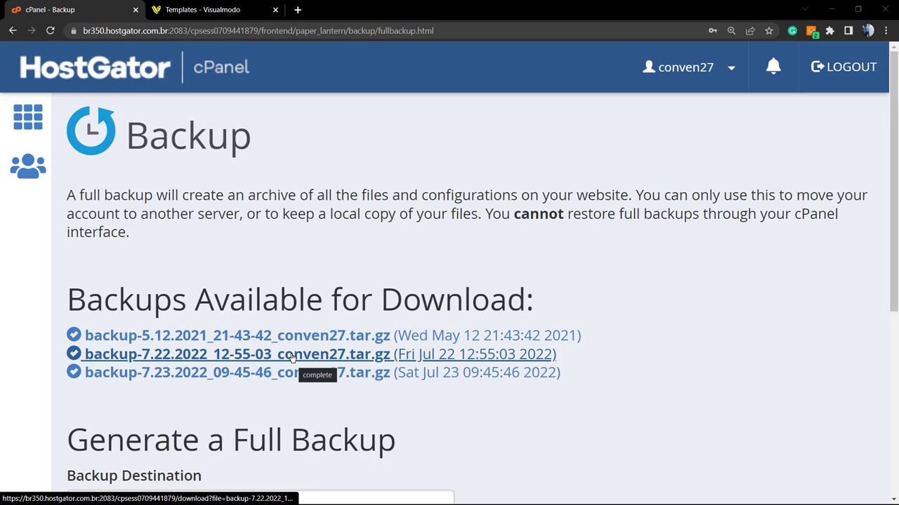
Step: Download the backup-7.23.2022 .tar.gz archive from Backups Available for Download
left_click(292, 358)
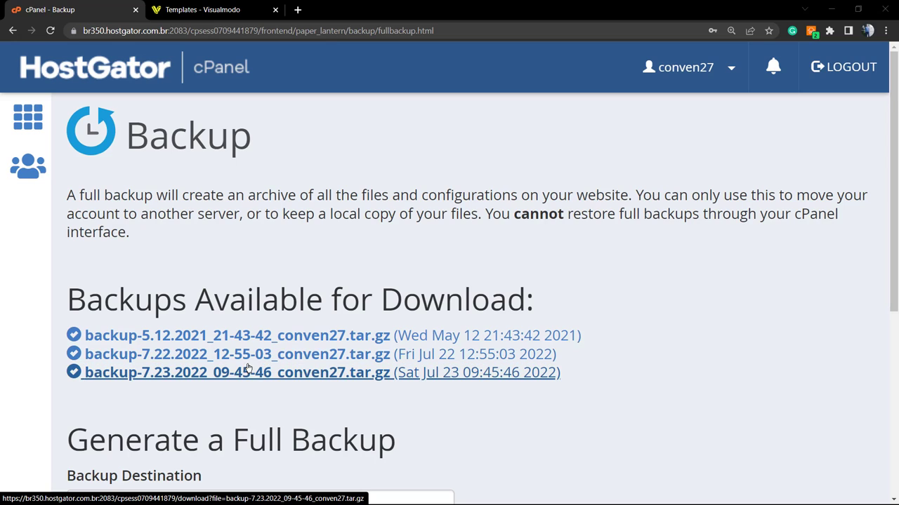
left_click(349, 374)
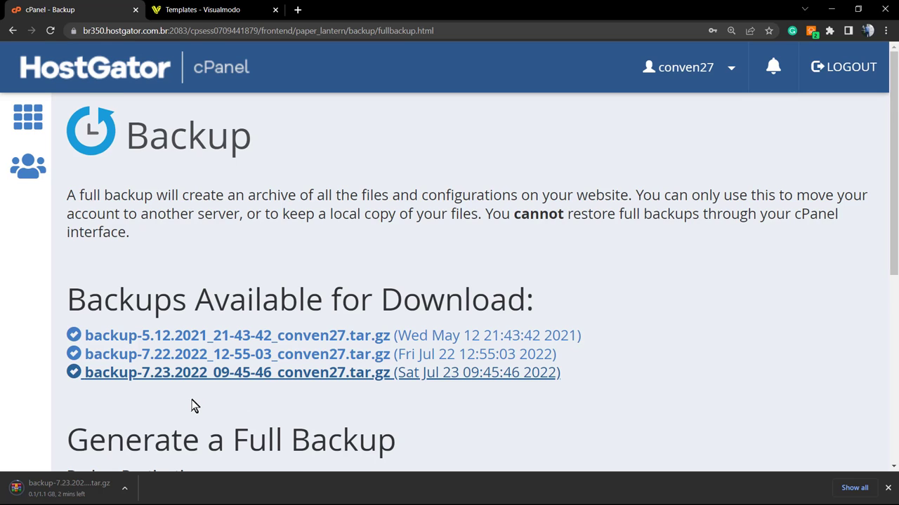
scroll(192, 408, "down", 1)
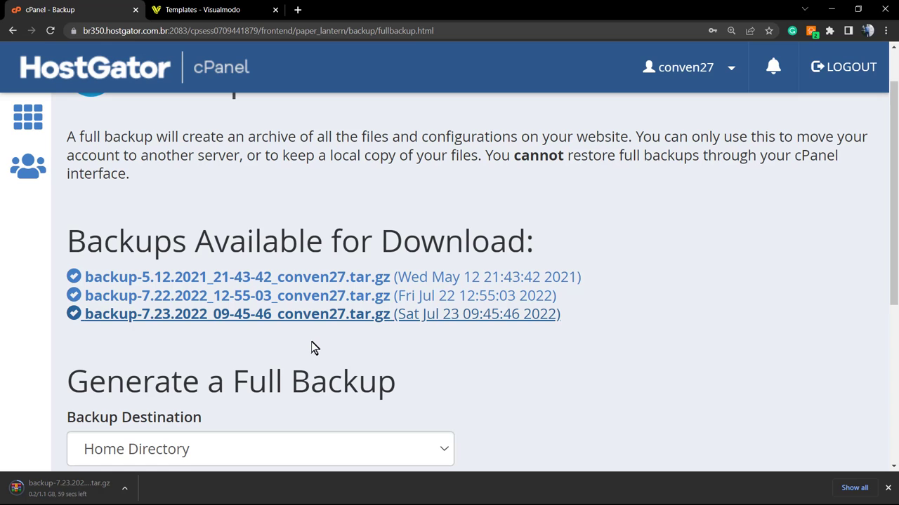
scroll(307, 361, "up", 1)
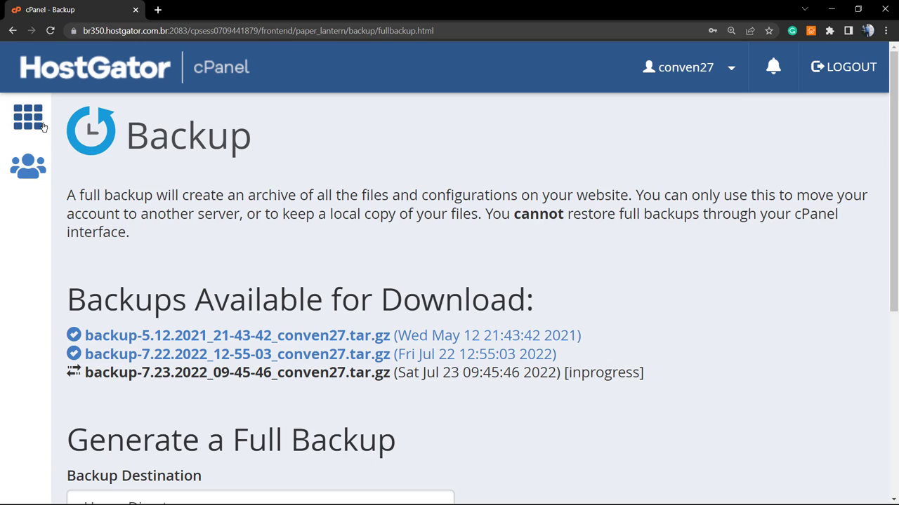
Step: Go back to the cPanel home page via the cPanel logo
left_click(34, 123)
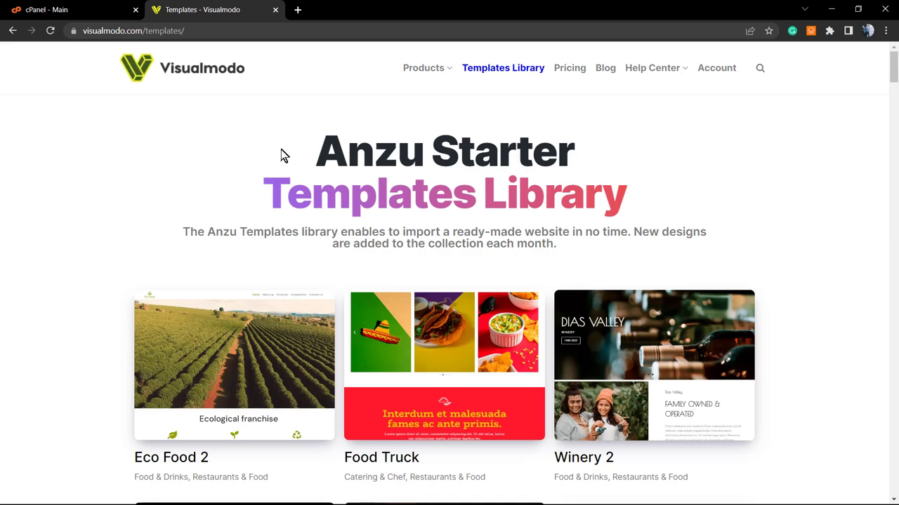
scroll(283, 154, "down", 2)
scroll(278, 148, "down", 5)
scroll(279, 149, "down", 2)
scroll(279, 149, "up", 5)
scroll(279, 148, "up", 4)
scroll(278, 149, "down", 1)
scroll(279, 149, "down", 3)
scroll(278, 148, "down", 2)
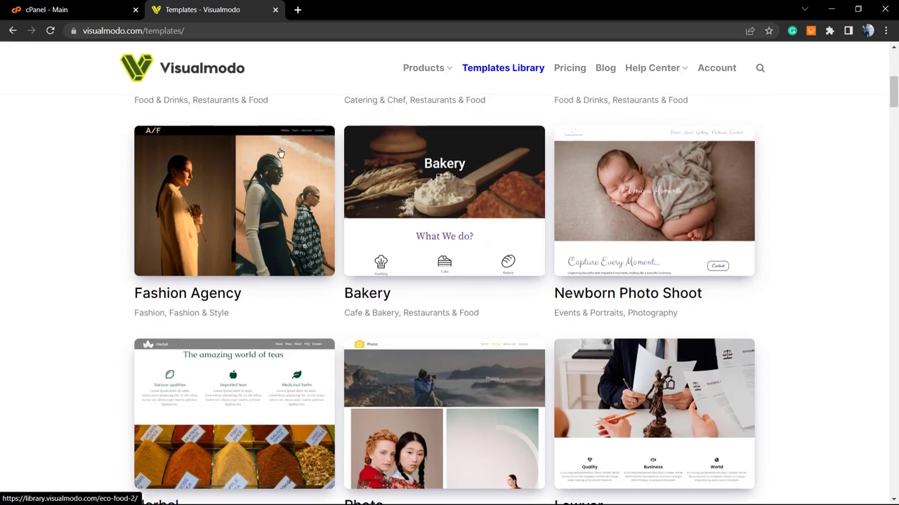
scroll(280, 151, "down", 1)
scroll(280, 152, "down", 2)
scroll(280, 152, "down", 2)
scroll(280, 152, "down", 1)
scroll(281, 152, "down", 2)
scroll(280, 152, "down", 2)
scroll(280, 152, "down", 3)
scroll(281, 152, "down", 2)
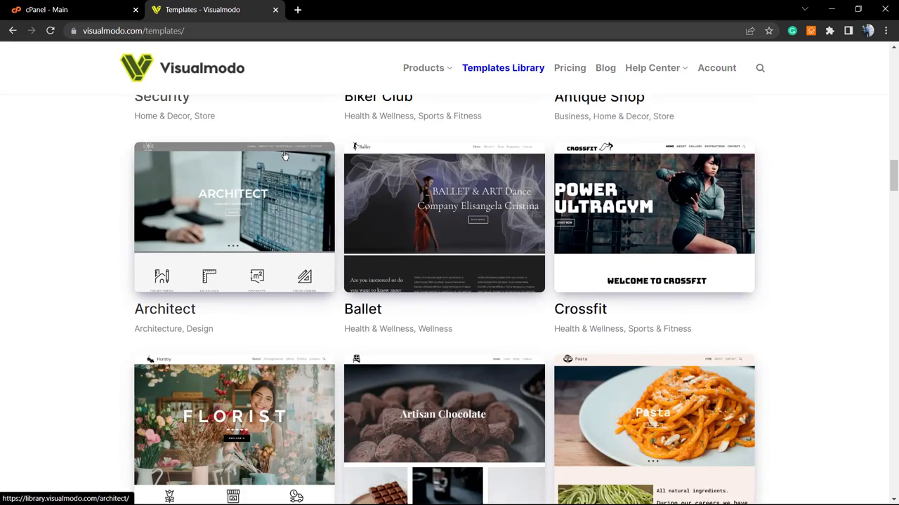
scroll(283, 152, "down", 2)
scroll(288, 158, "down", 3)
scroll(289, 161, "down", 2)
scroll(289, 161, "down", 3)
scroll(289, 160, "down", 3)
scroll(290, 161, "down", 3)
scroll(289, 161, "down", 3)
scroll(288, 160, "down", 1)
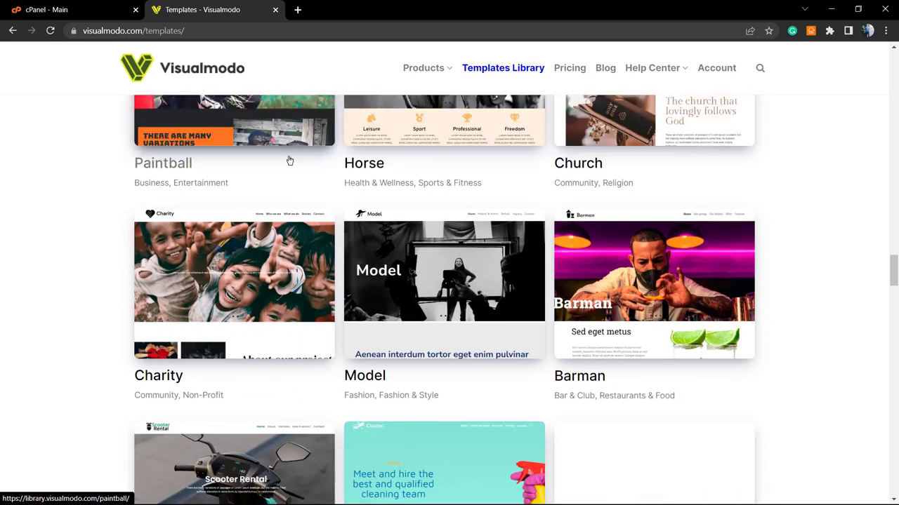